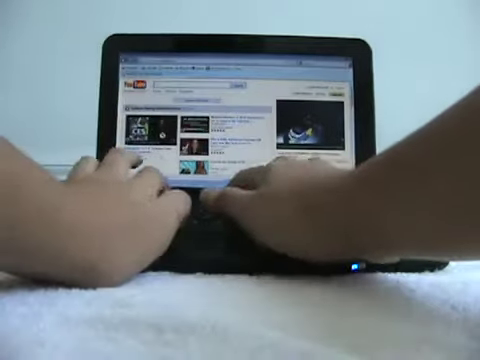
text(music)
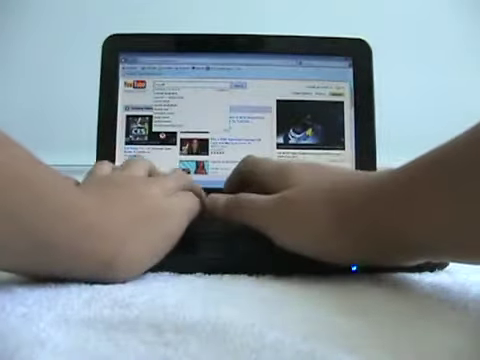
key(Return)
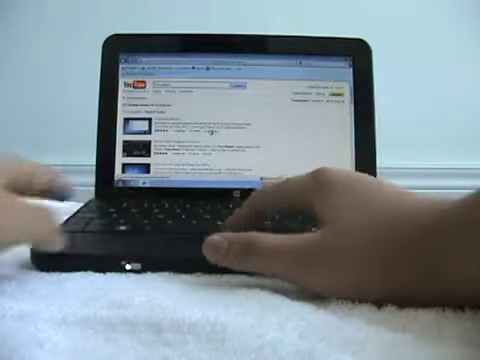
click(137, 125)
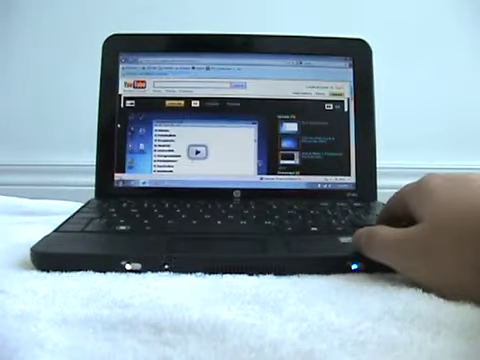
scroll(235, 130, down, 3)
scroll(235, 130, down, 3)
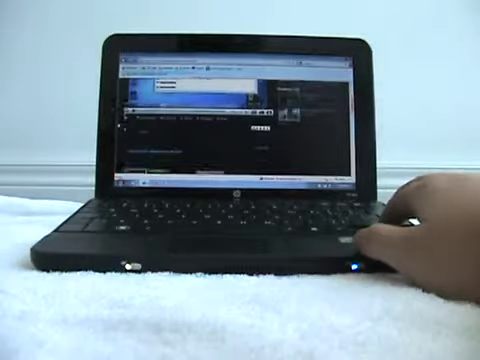
scroll(235, 130, down, 3)
scroll(235, 130, down, 3)
scroll(235, 130, down, 2)
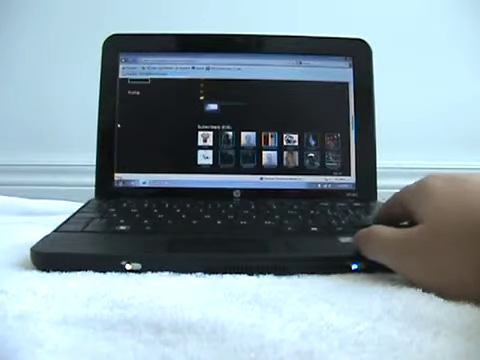